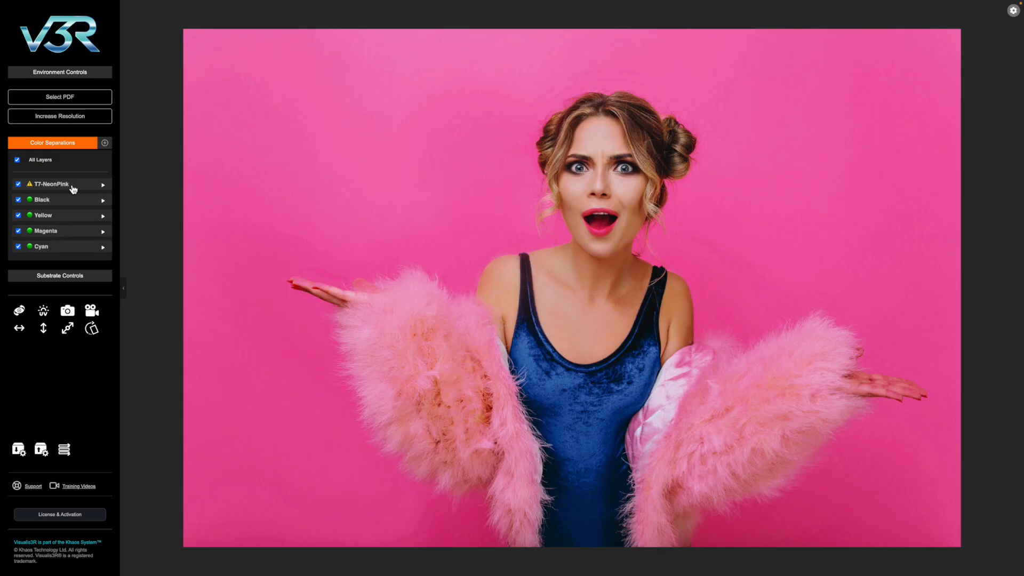
# - Assign the SHARP BP-1200s colour set to the T7-NeonPink spot separation
pyautogui.click(32, 191)
pyautogui.click(48, 224)
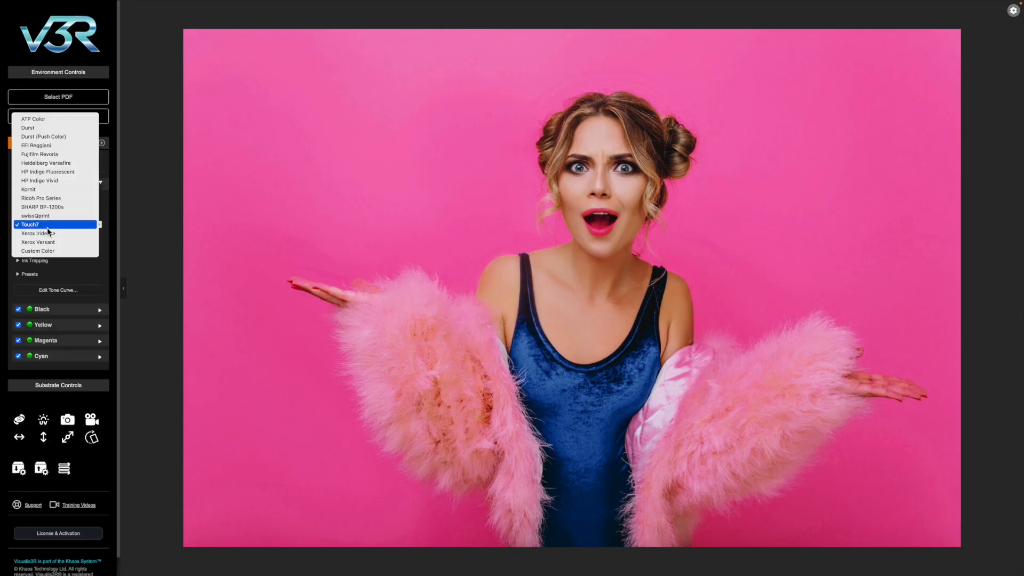
pyautogui.click(50, 208)
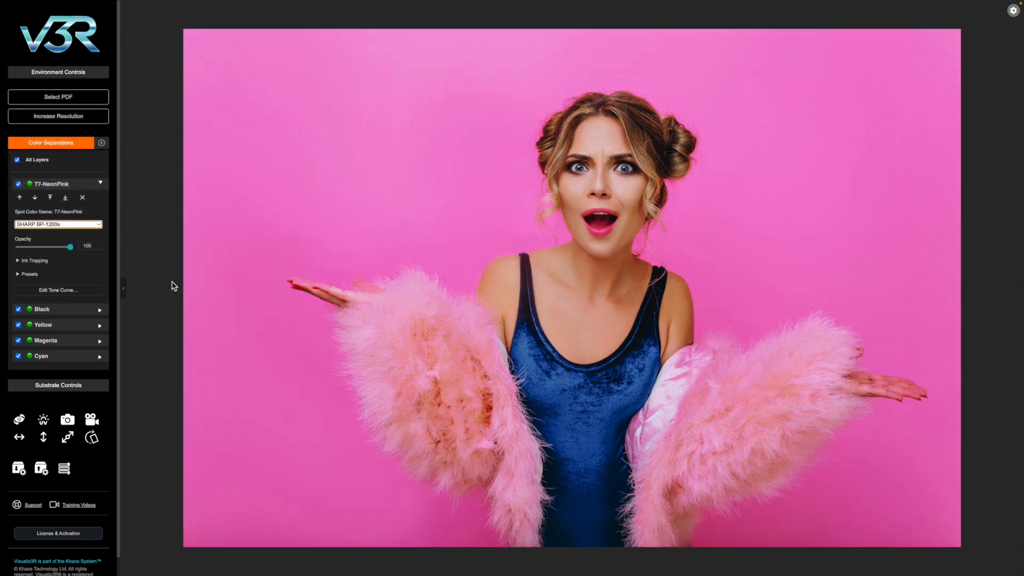
# - Try adjusting the opacity and a magenta trapping of 57 on T7-NeonPink, restoring both to 100
pyautogui.moveTo(70, 247); pyautogui.dragTo(91, 256)
pyautogui.click(22, 263)
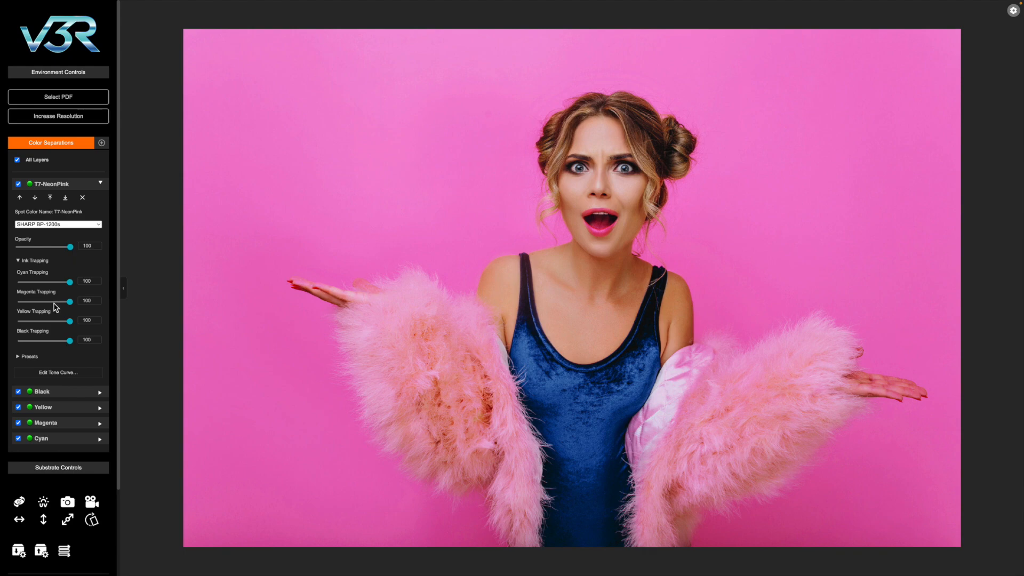
pyautogui.click(50, 302)
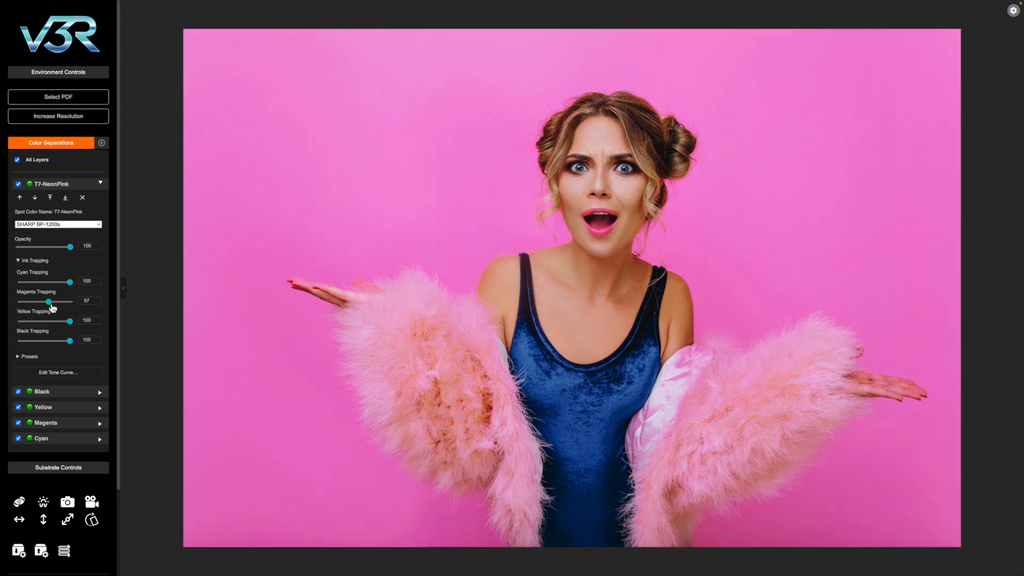
pyautogui.moveTo(53, 308); pyautogui.dragTo(85, 304)
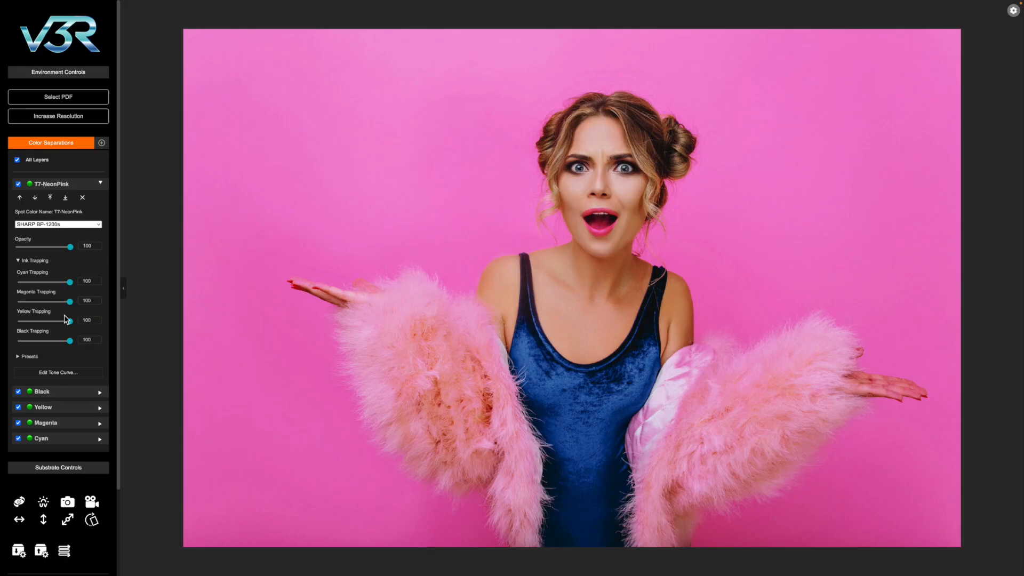
# - Isolate the T7-NeonPink separation, toggle its visibility to compare, and show it together with only the Magenta separation
pyautogui.click(18, 160)
pyautogui.click(18, 184)
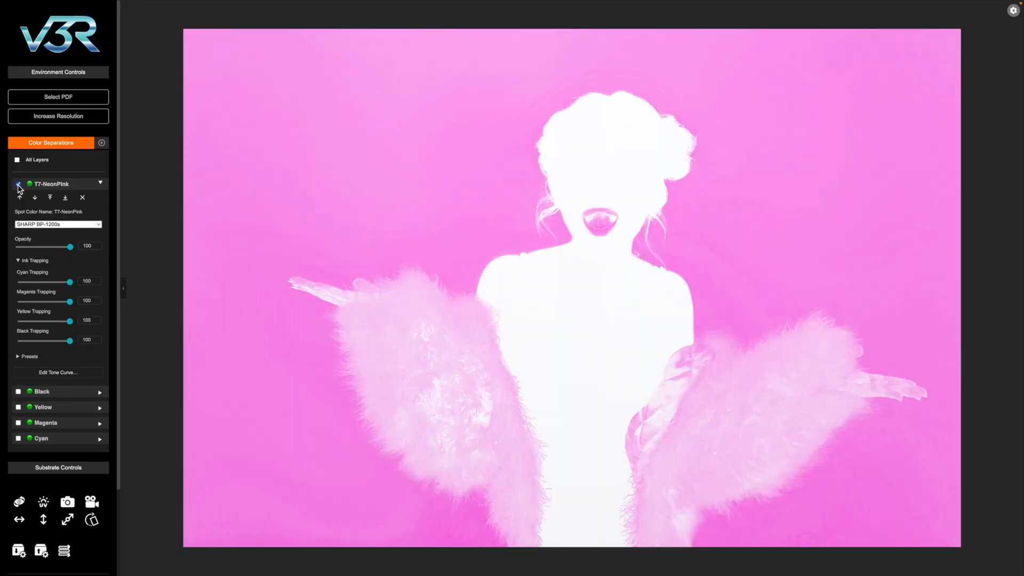
pyautogui.click(19, 184)
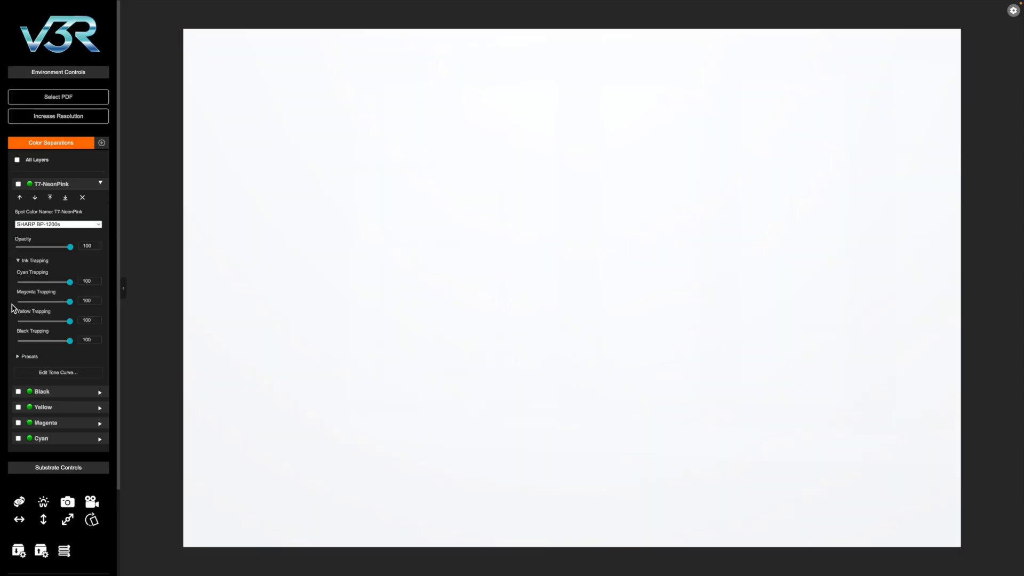
pyautogui.click(19, 184)
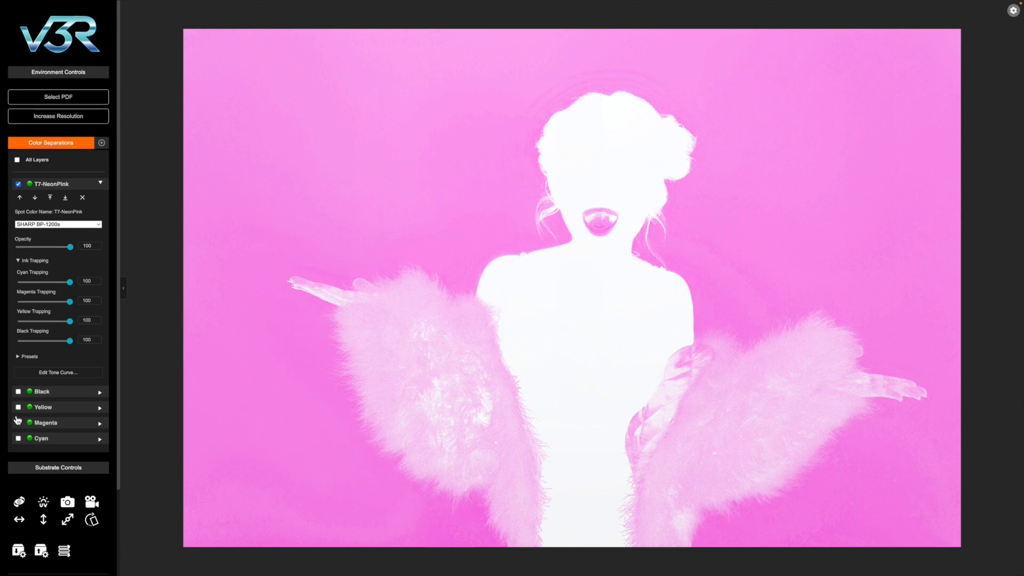
pyautogui.click(19, 423)
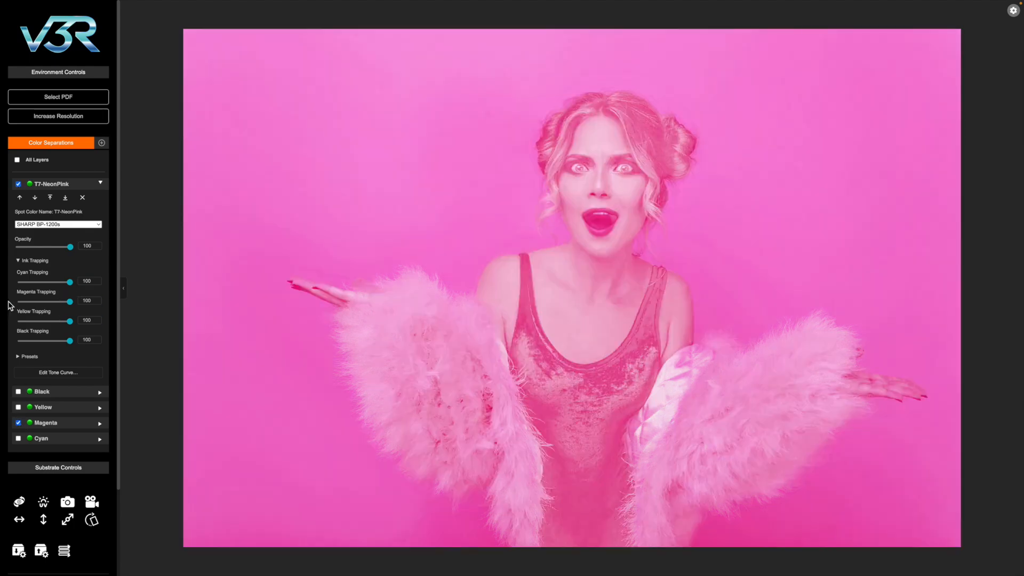
# - Vary the magenta trapping of T7-NeonPink over the isolated separations, restore it to 100 and show all layers
pyautogui.moveTo(55, 302)
pyautogui.mouseDown()
pyautogui.moveTo(31, 303)
pyautogui.moveTo(86, 307)
pyautogui.moveTo(37, 308)
pyautogui.moveTo(75, 309)
pyautogui.mouseUp()
pyautogui.moveTo(69, 301); pyautogui.dragTo(96, 305)
pyautogui.click(18, 161)
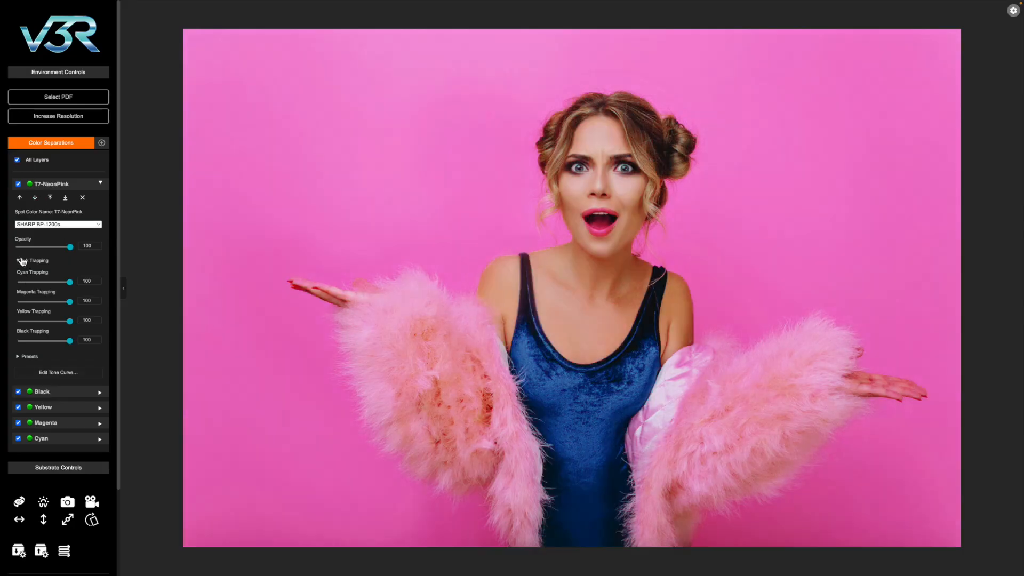
# - Shape the T7-NeonPink tone curve with two added points, lowering the midtones slightly and raising the 80% point to about 87
pyautogui.click(23, 261)
pyautogui.click(80, 294)
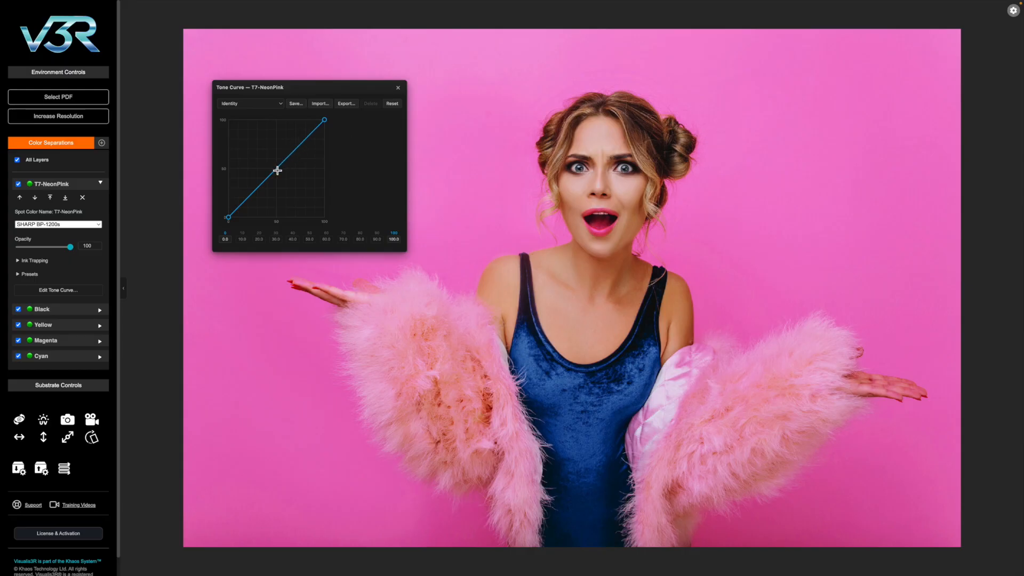
pyautogui.moveTo(277, 170); pyautogui.dragTo(307, 134)
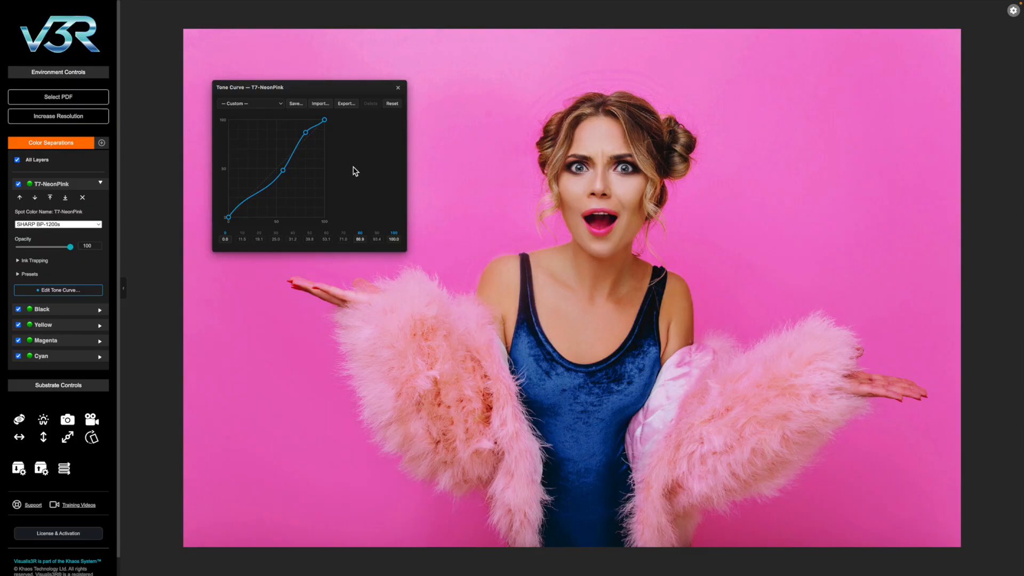
# - Save the custom T7-NeonPink tone curve as a preset named Pink
pyautogui.click(300, 106)
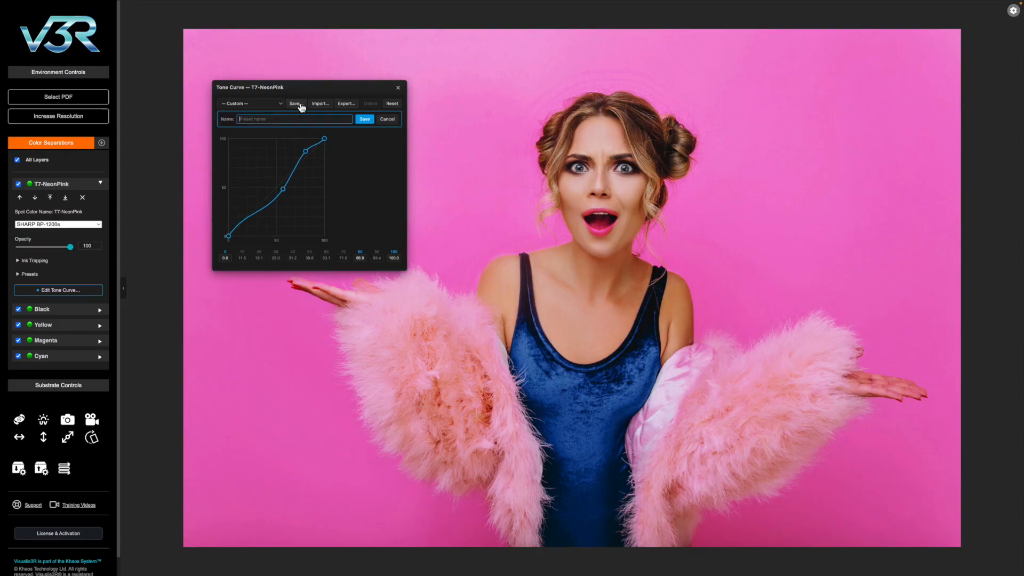
pyautogui.write('Pink')
pyautogui.click(364, 119)
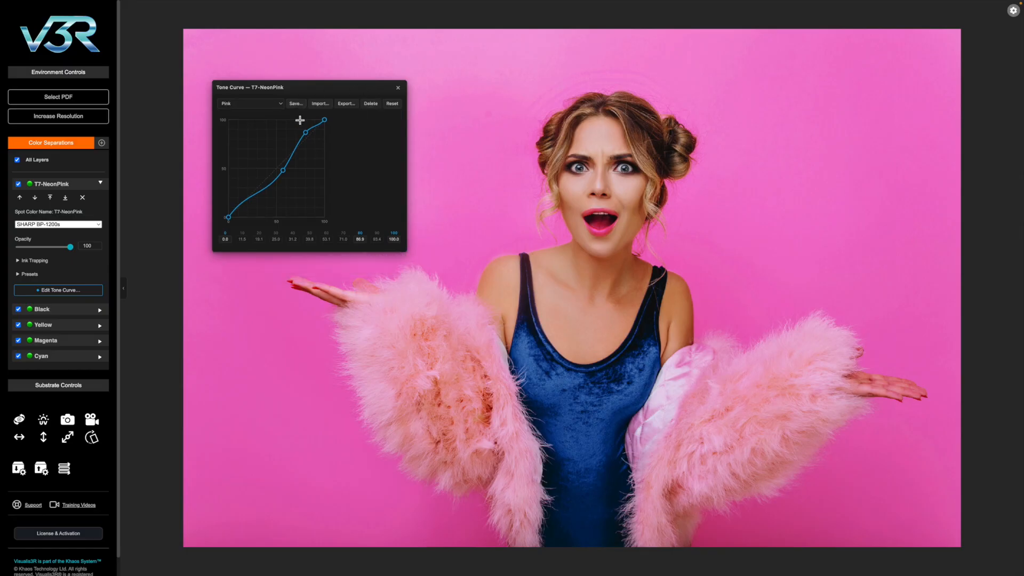
# - Apply the Pink - Digital Gloss Paper preset to the T7-NeonPink tone curve and close the curve editor
pyautogui.click(255, 107)
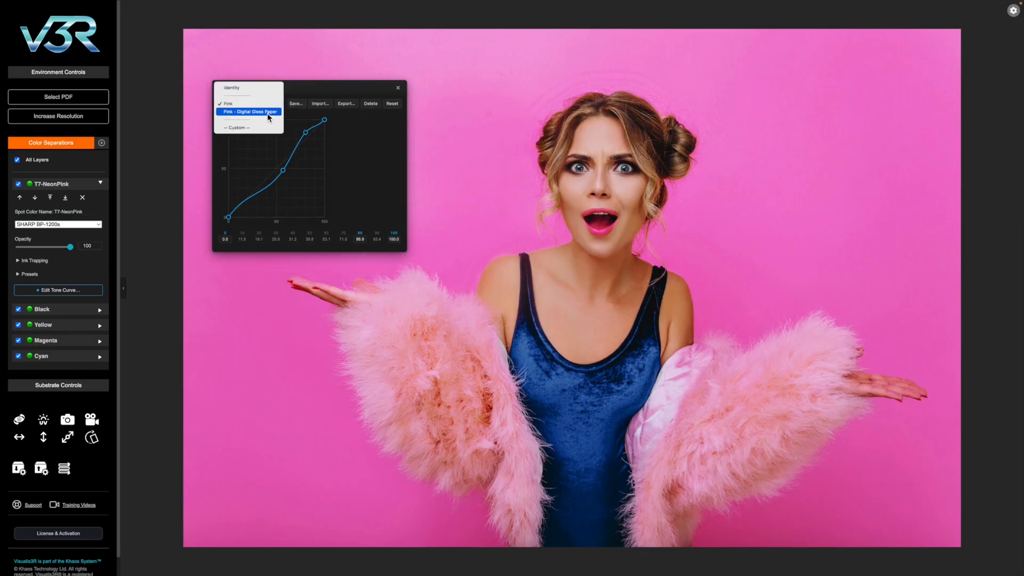
pyautogui.click(267, 112)
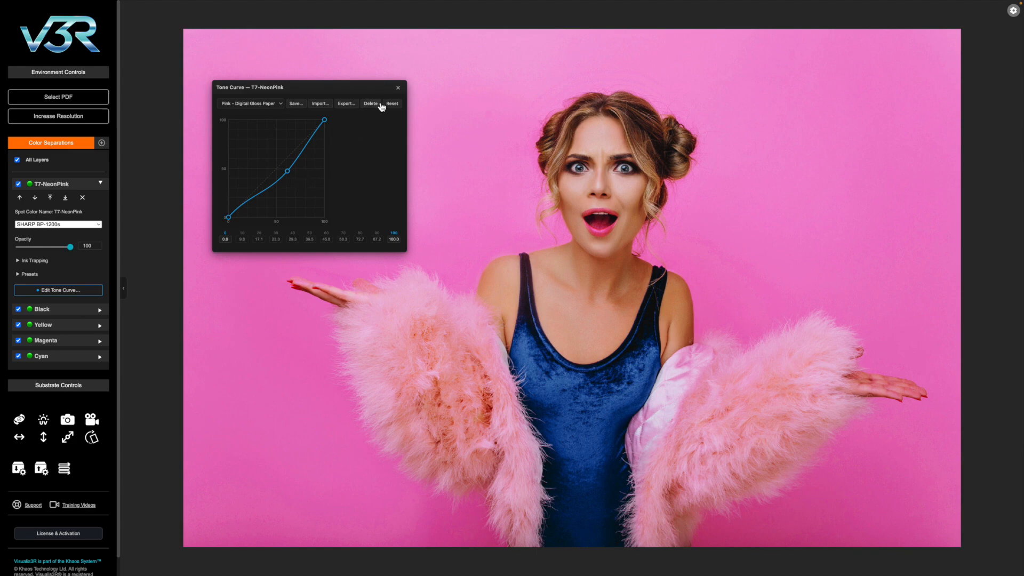
pyautogui.click(244, 103)
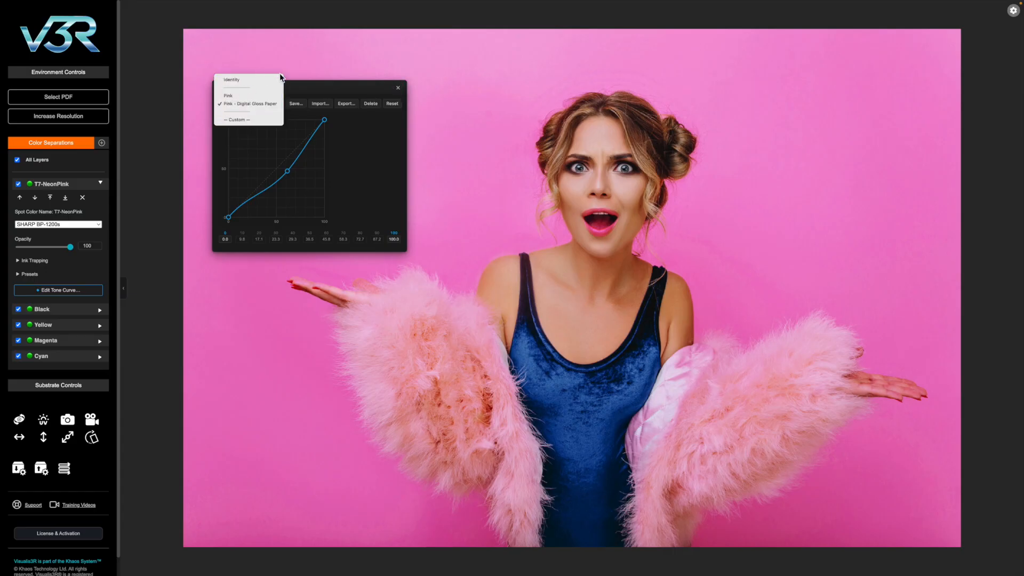
pyautogui.click(317, 87)
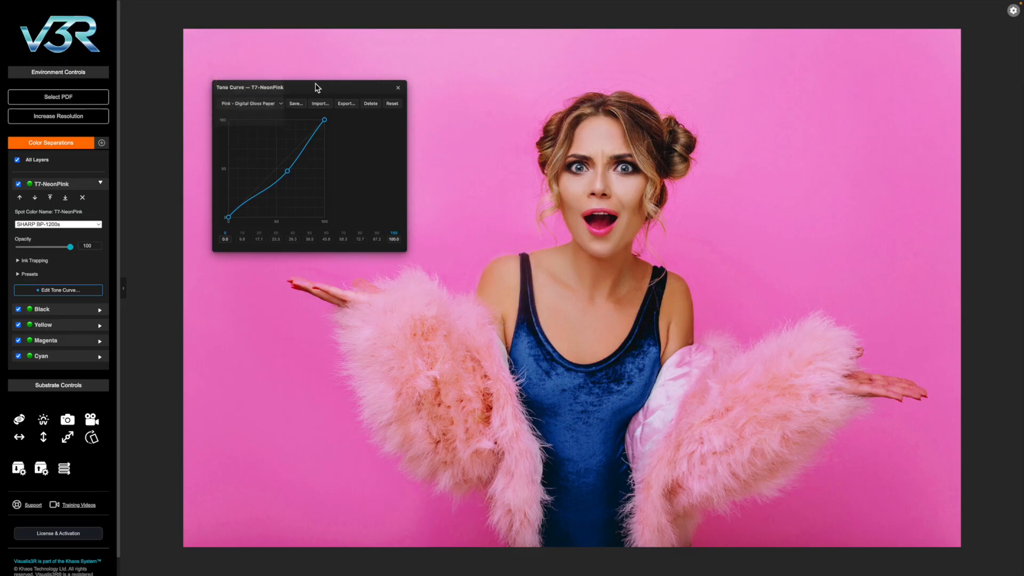
pyautogui.click(397, 88)
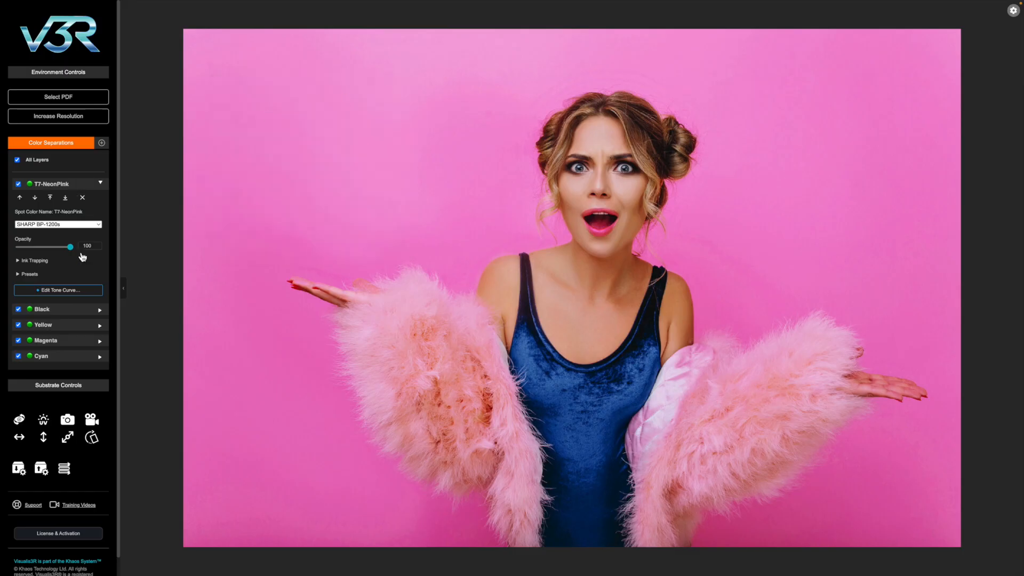
# - Open the CMYK tone curve editor from the Black separation and apply the Cyan - Digital Gloss Paper preset to the cyan channel
pyautogui.click(53, 313)
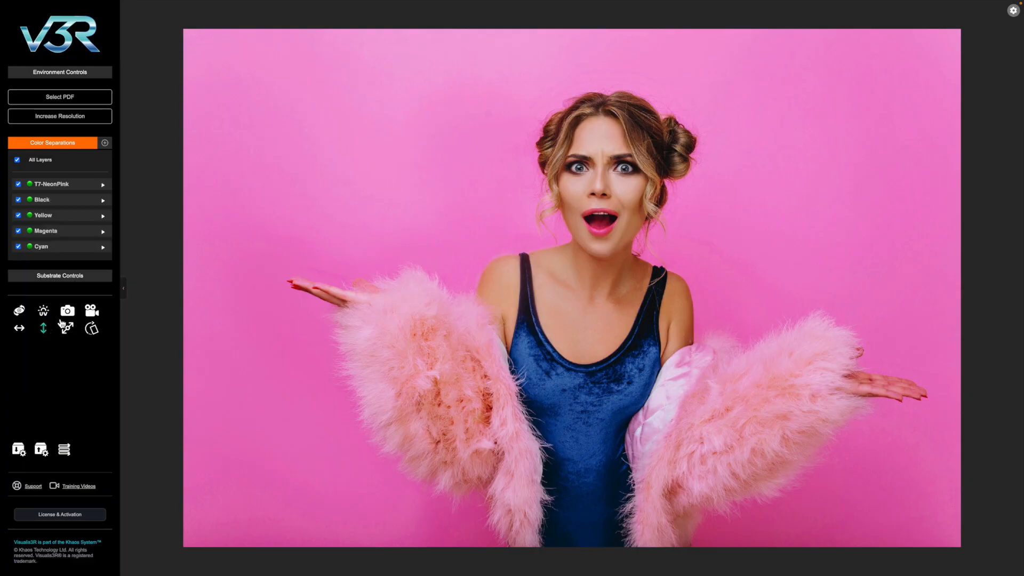
pyautogui.click(59, 203)
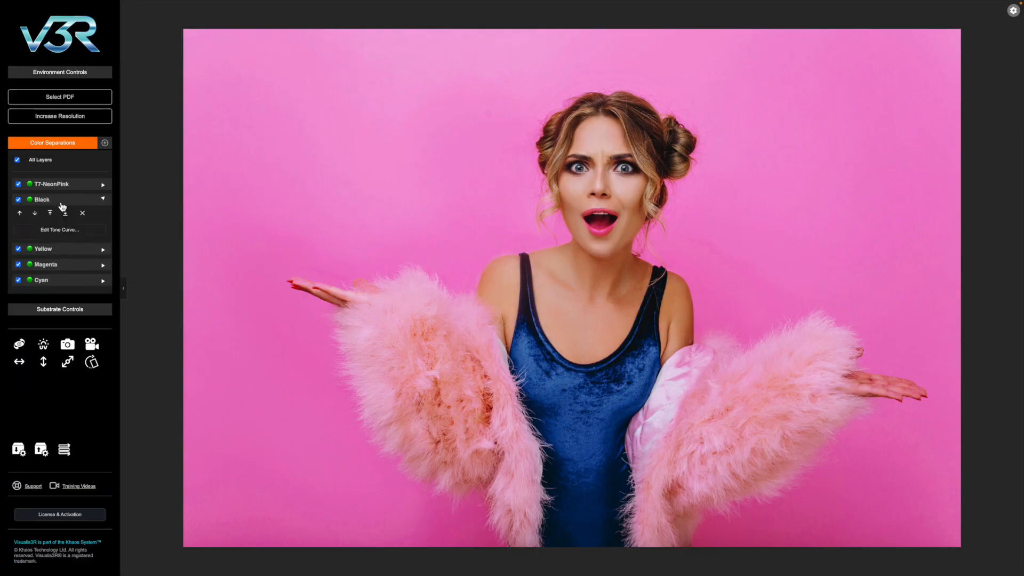
pyautogui.click(55, 233)
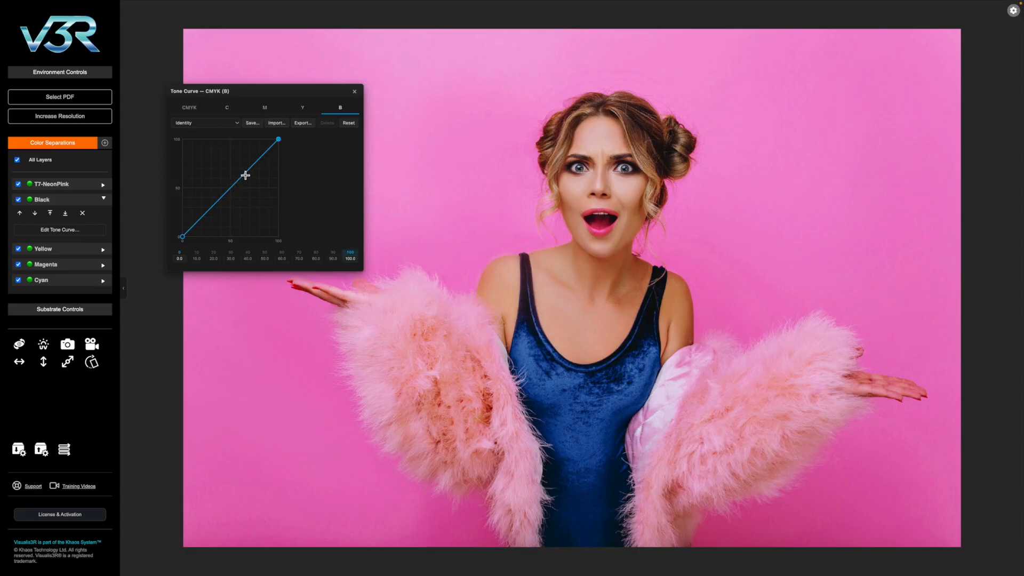
pyautogui.click(271, 117)
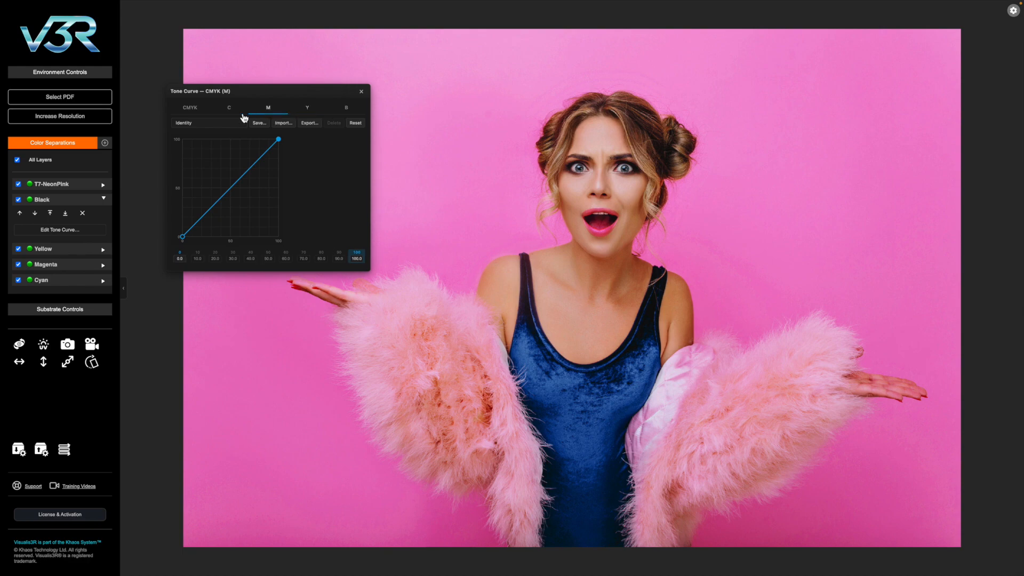
pyautogui.click(235, 115)
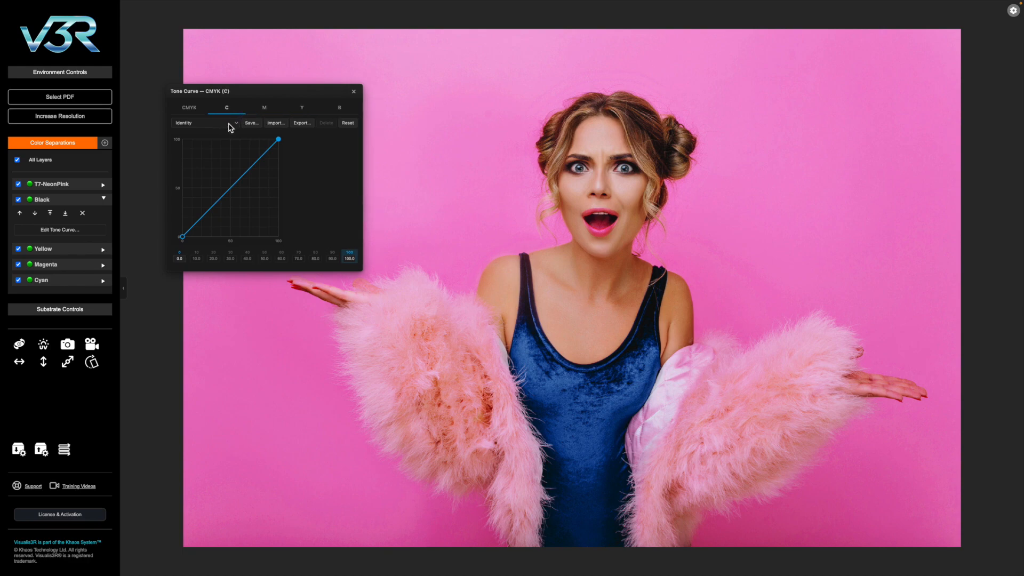
pyautogui.click(229, 124)
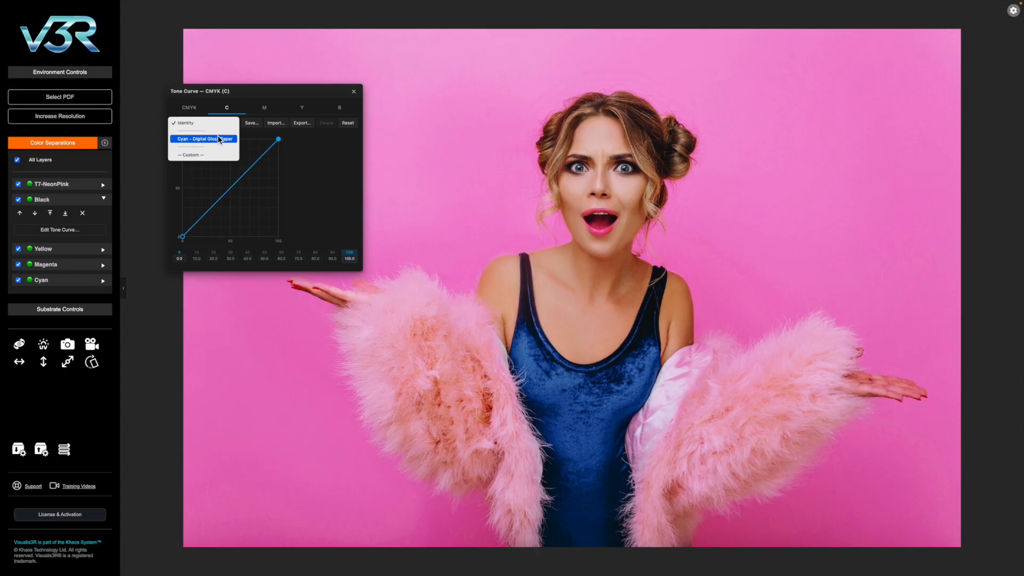
pyautogui.click(219, 140)
# - Apply the matching Digital Gloss Paper tone curve presets to the magenta, yellow and black channels
pyautogui.click(266, 106)
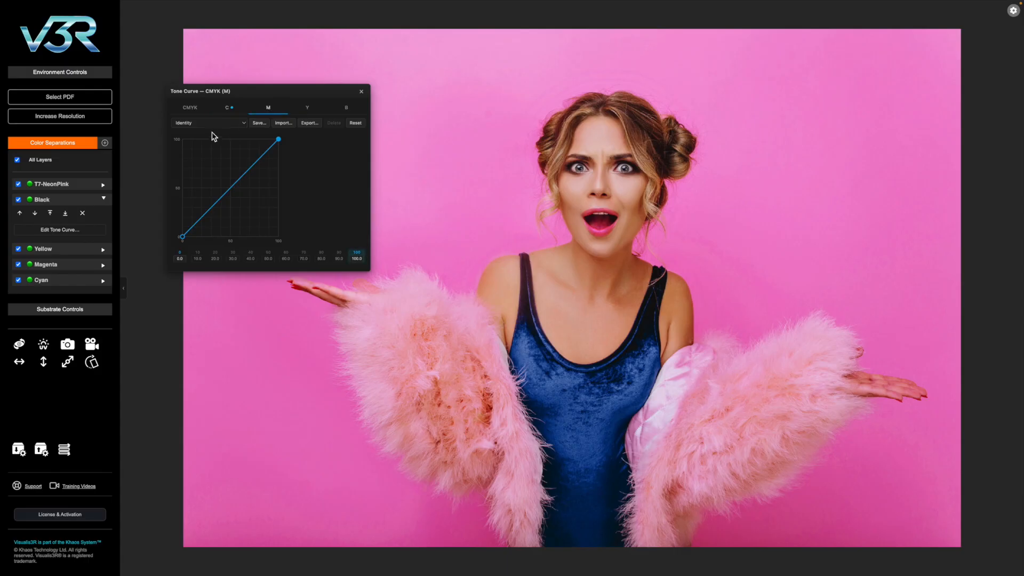
pyautogui.click(207, 130)
pyautogui.click(204, 137)
pyautogui.click(307, 108)
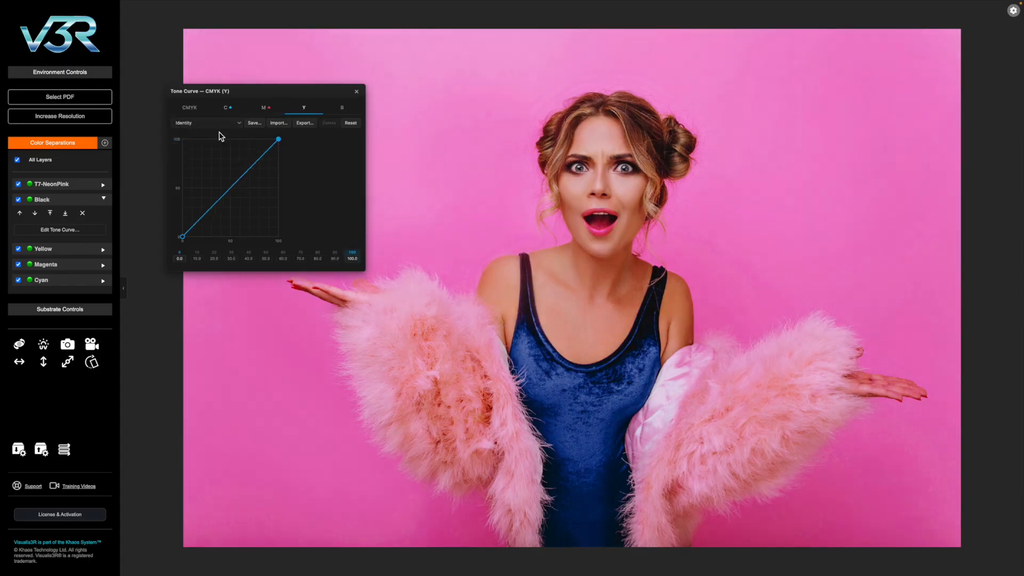
pyautogui.click(213, 128)
pyautogui.click(206, 139)
pyautogui.click(341, 108)
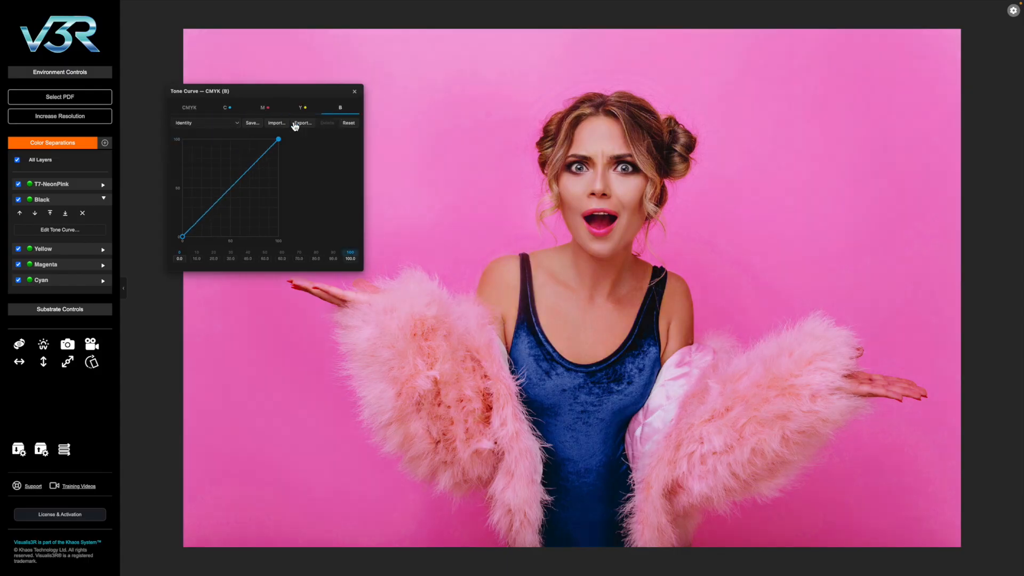
pyautogui.click(220, 128)
pyautogui.click(212, 138)
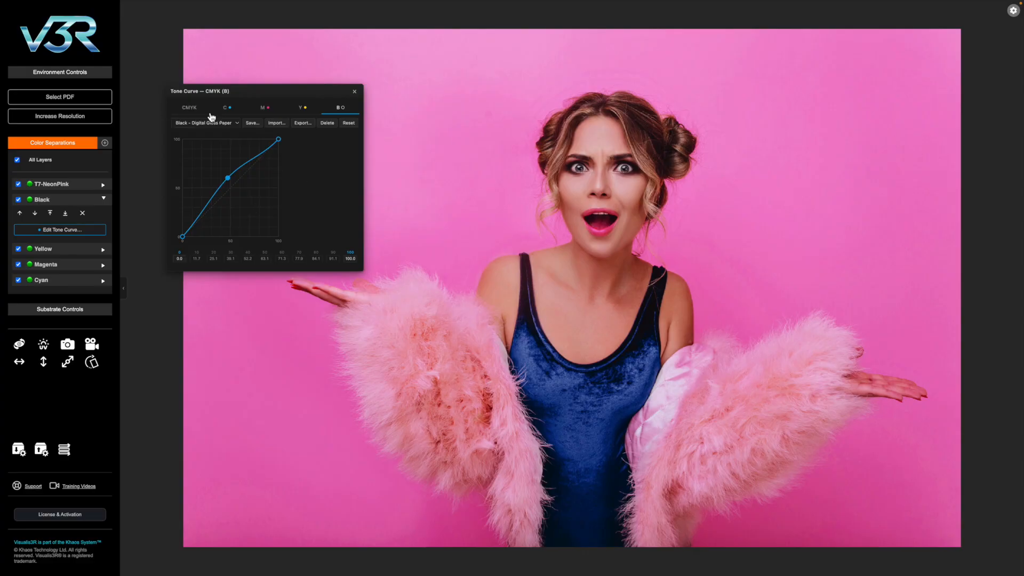
# - View all four CMYK tone curves overlaid and move the curve window for a clearer view
pyautogui.click(191, 113)
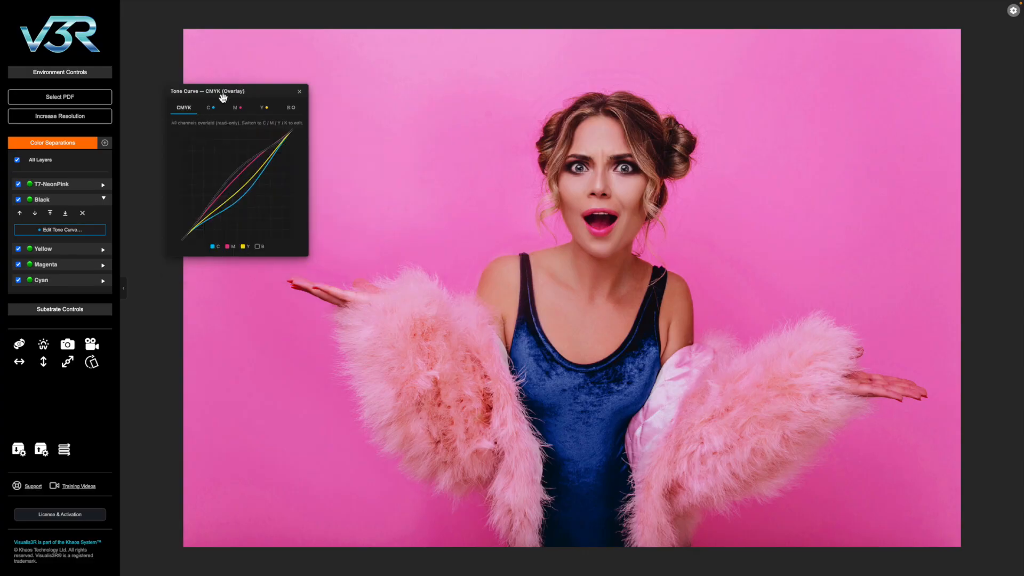
pyautogui.moveTo(250, 95); pyautogui.dragTo(296, 97)
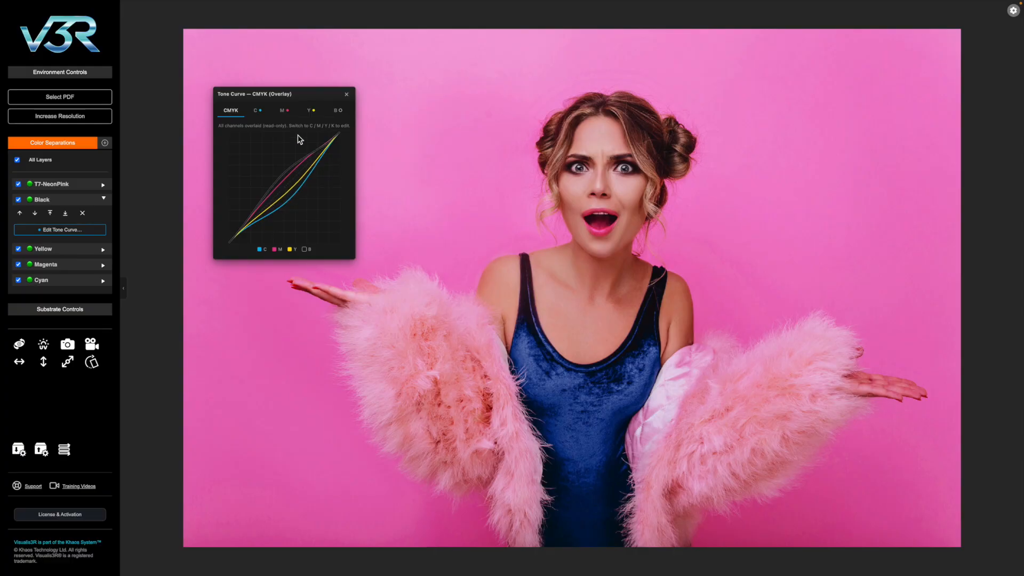
# - Reset the cyan and magenta tone curves to Identity
pyautogui.click(260, 110)
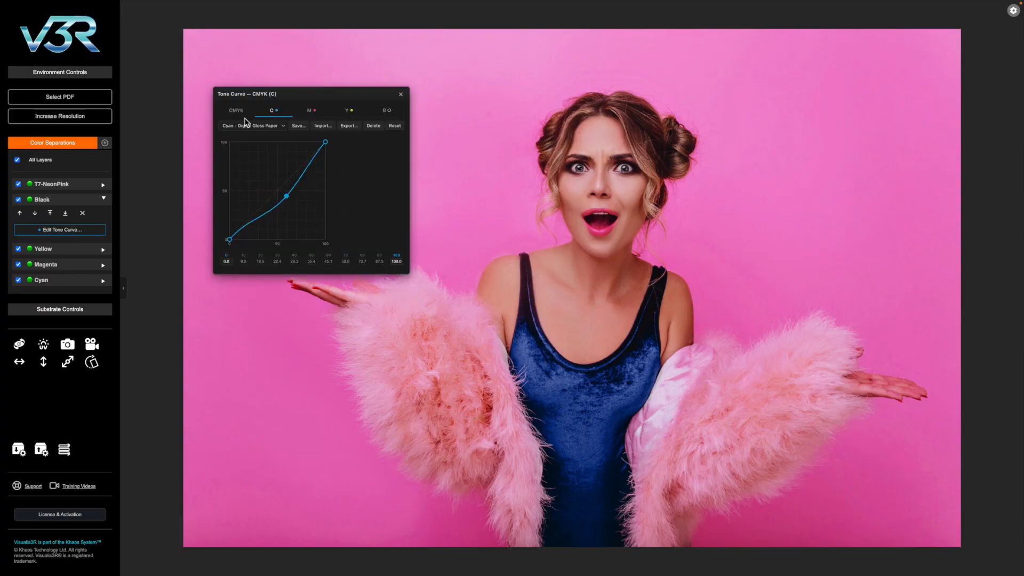
pyautogui.doubleClick(286, 198)
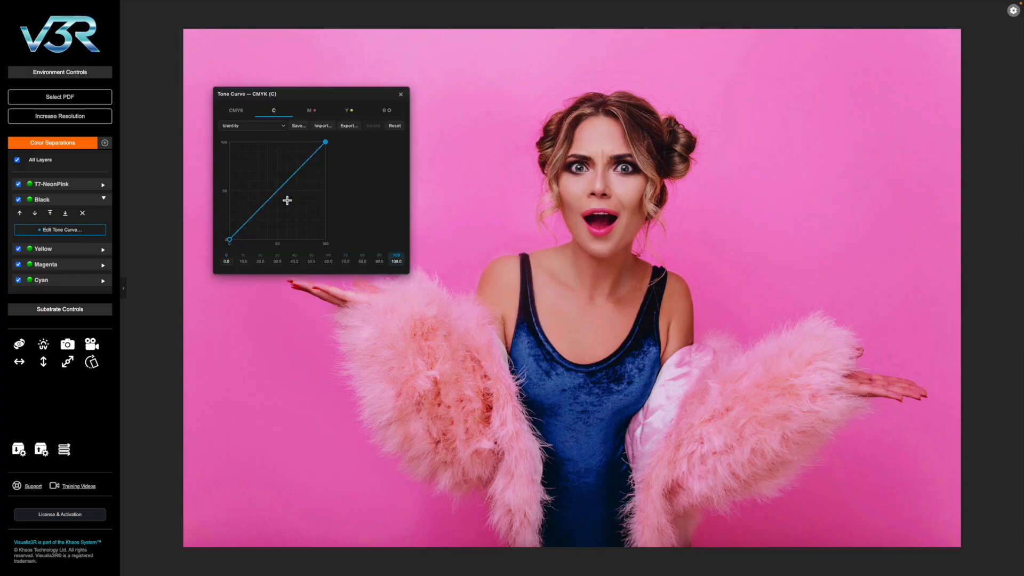
pyautogui.click(310, 112)
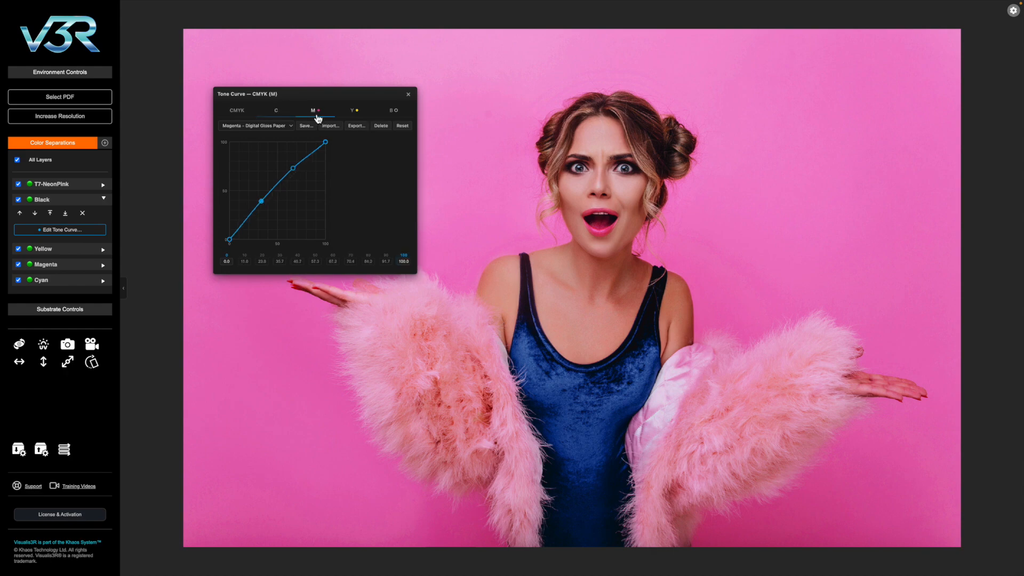
pyautogui.click(402, 126)
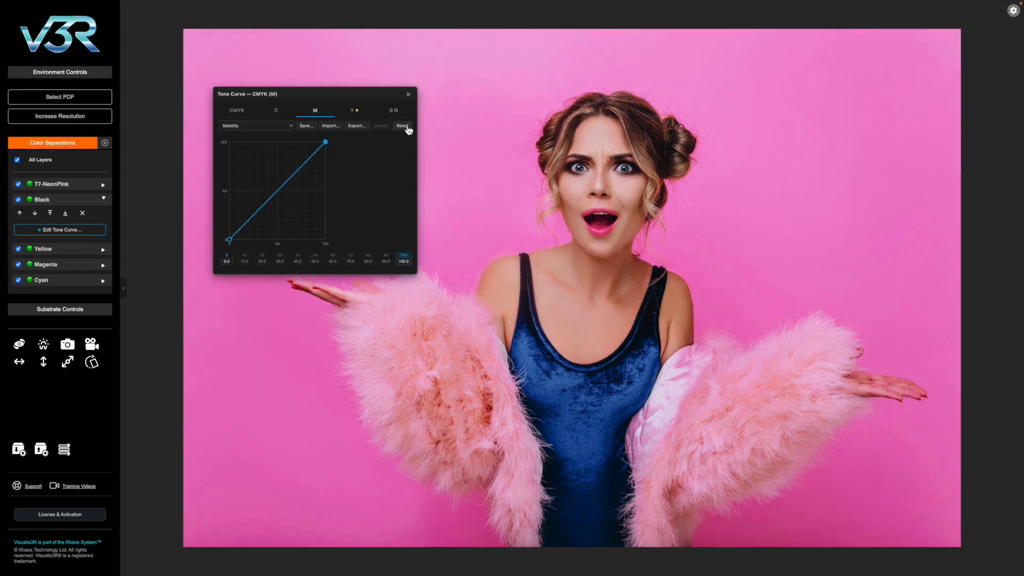
# - Reset the yellow and black tone curves to Identity
pyautogui.click(355, 111)
pyautogui.click(265, 127)
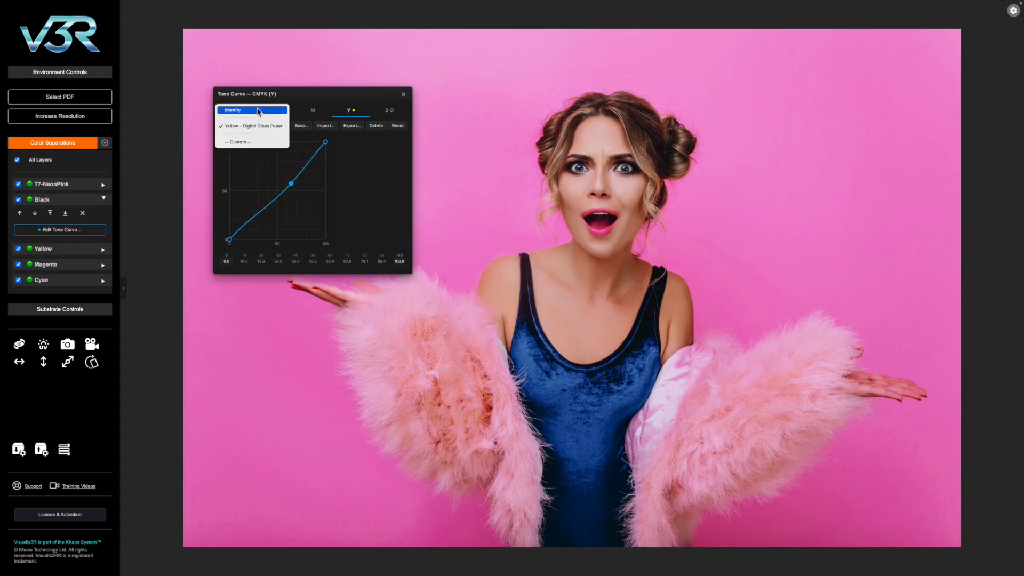
pyautogui.click(258, 110)
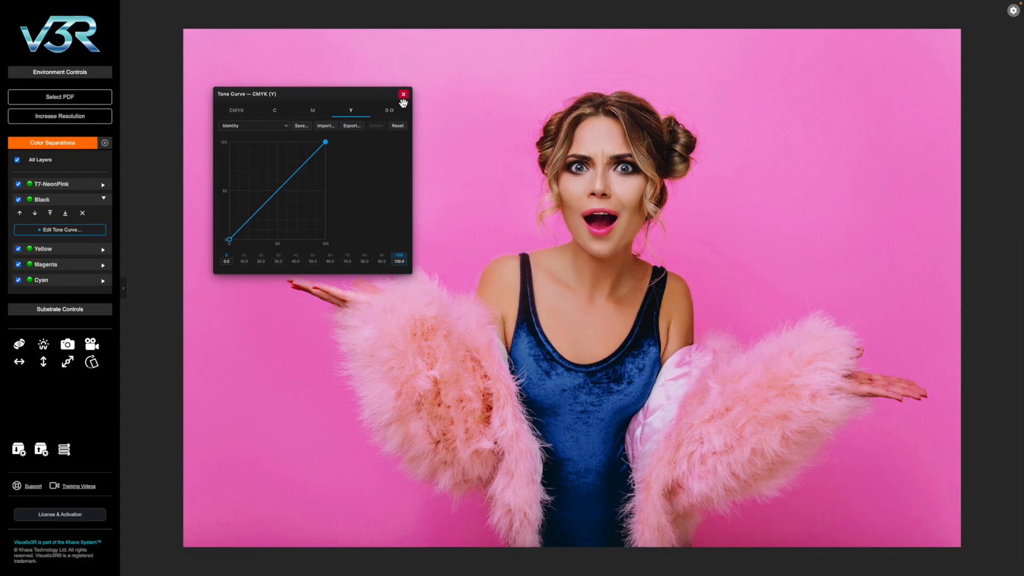
pyautogui.click(393, 115)
pyautogui.click(250, 126)
pyautogui.click(242, 111)
# - Reapply the Black - Digital Gloss Paper preset to the black channel's tone curve
pyautogui.click(243, 126)
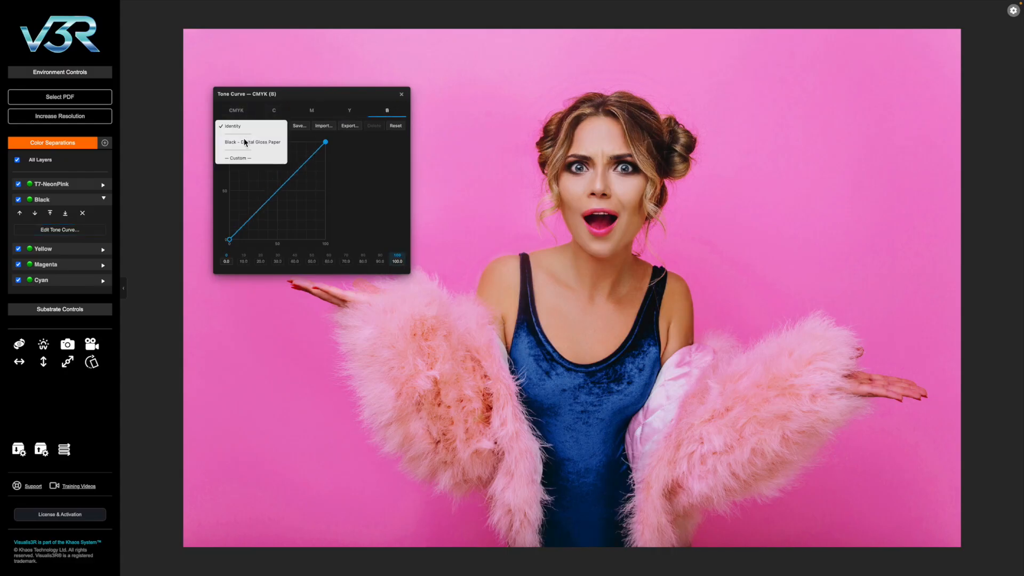
pyautogui.click(243, 140)
pyautogui.click(241, 125)
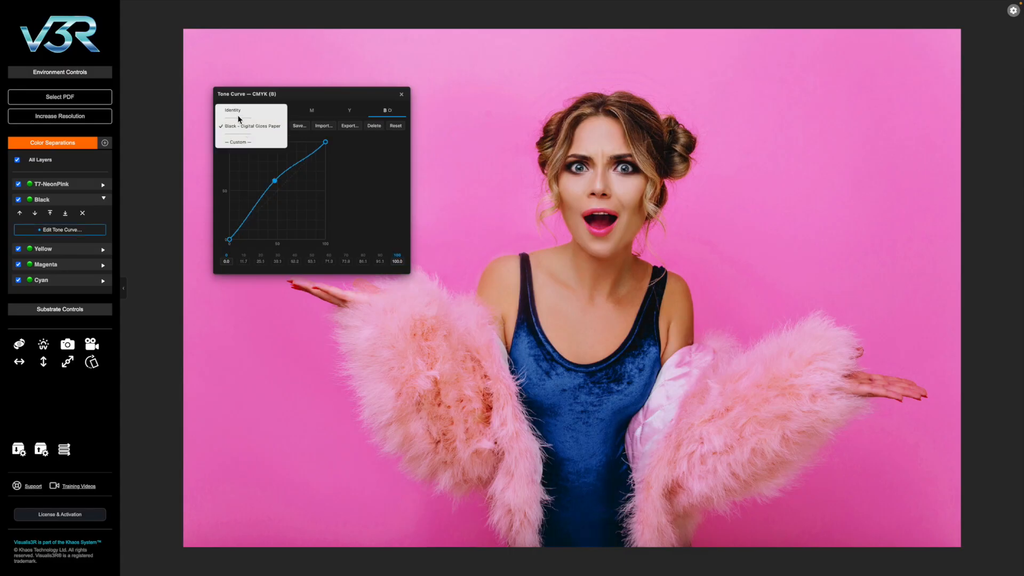
pyautogui.click(169, 126)
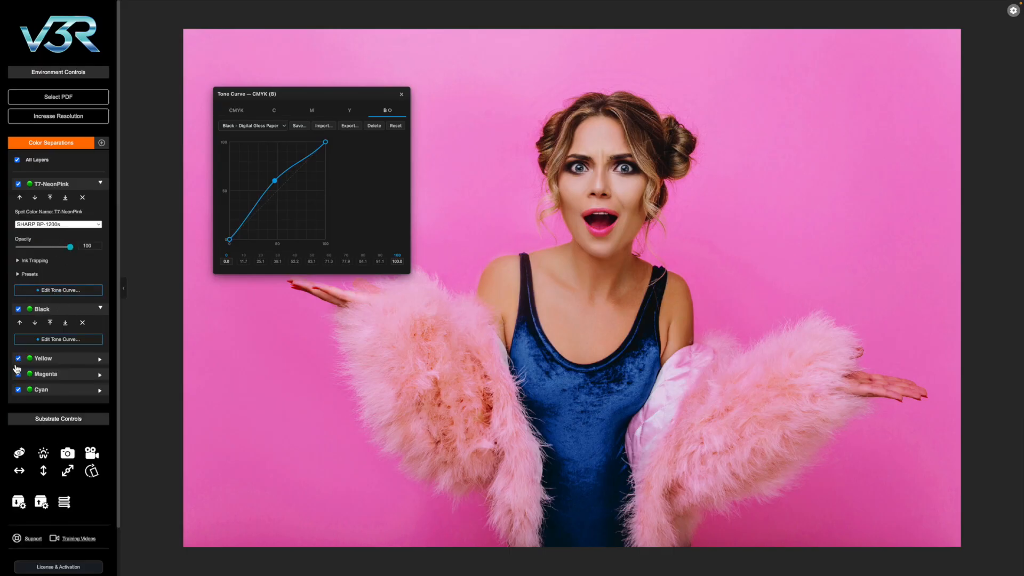
# - Open the T7-NeonPink tone curve below the CMYK curve window, reset it to Identity and close it
pyautogui.click(76, 292)
pyautogui.moveTo(286, 89); pyautogui.dragTo(287, 298)
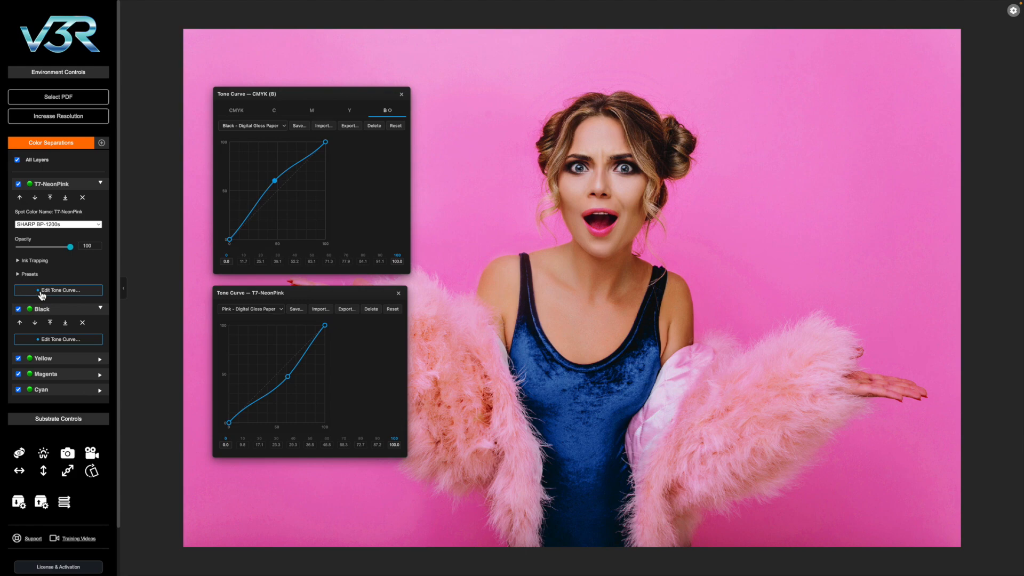
pyautogui.click(393, 310)
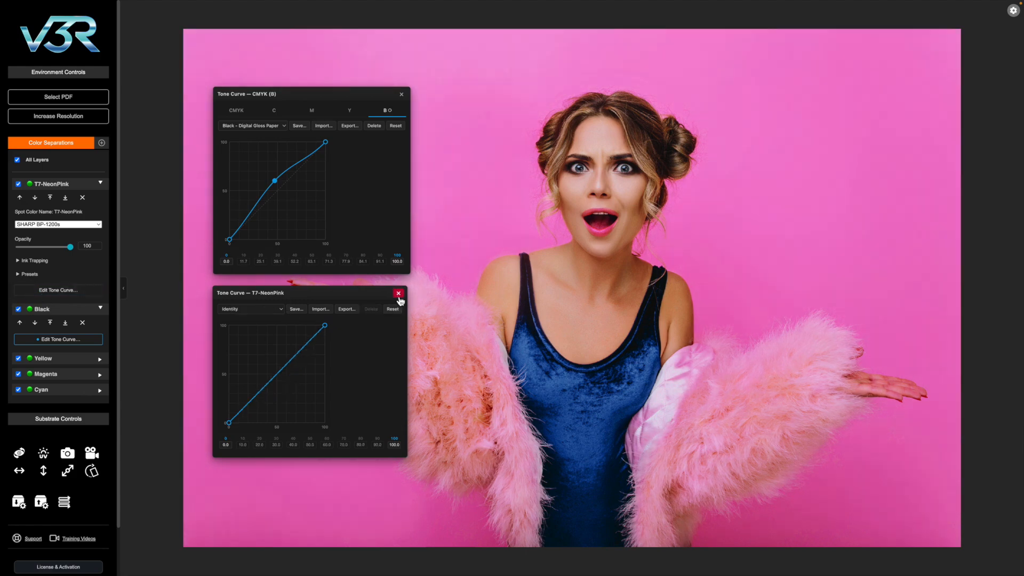
pyautogui.click(398, 294)
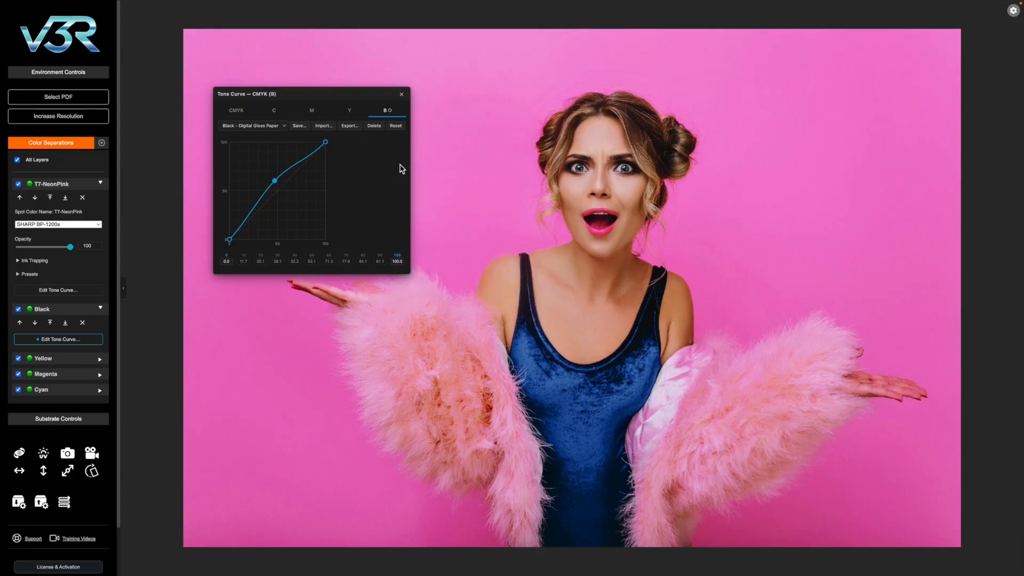
# - Remove the middle control point from the black tone curve, then close the curve editor and collapse the Black and T7-NeonPink separations
pyautogui.doubleClick(276, 183)
pyautogui.click(401, 94)
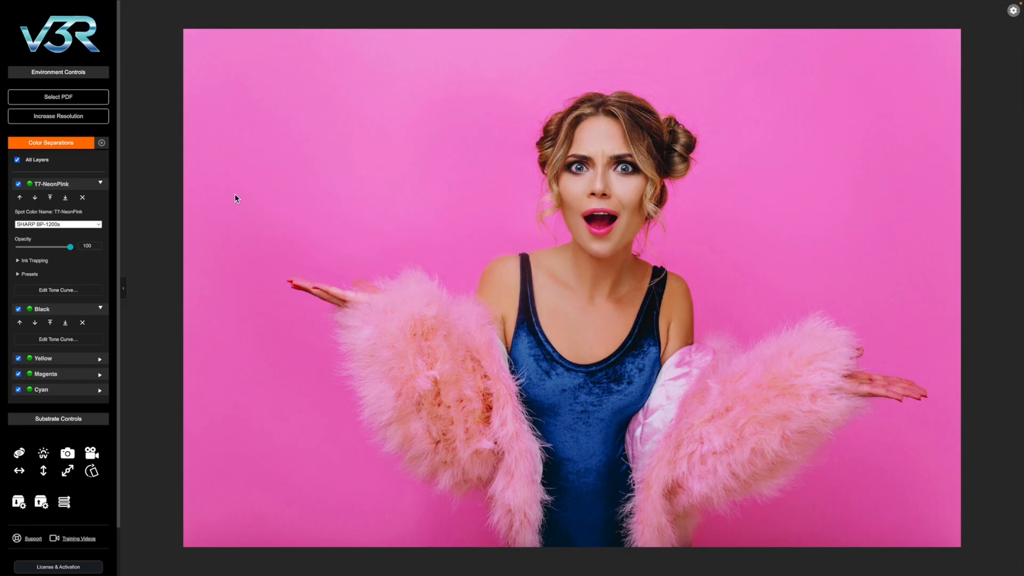
pyautogui.click(70, 315)
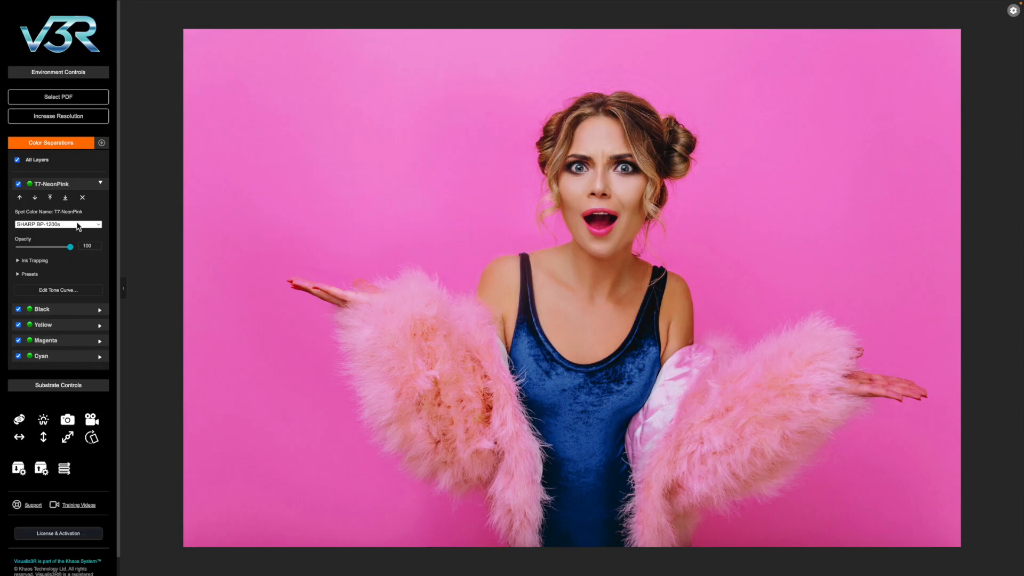
pyautogui.click(65, 189)
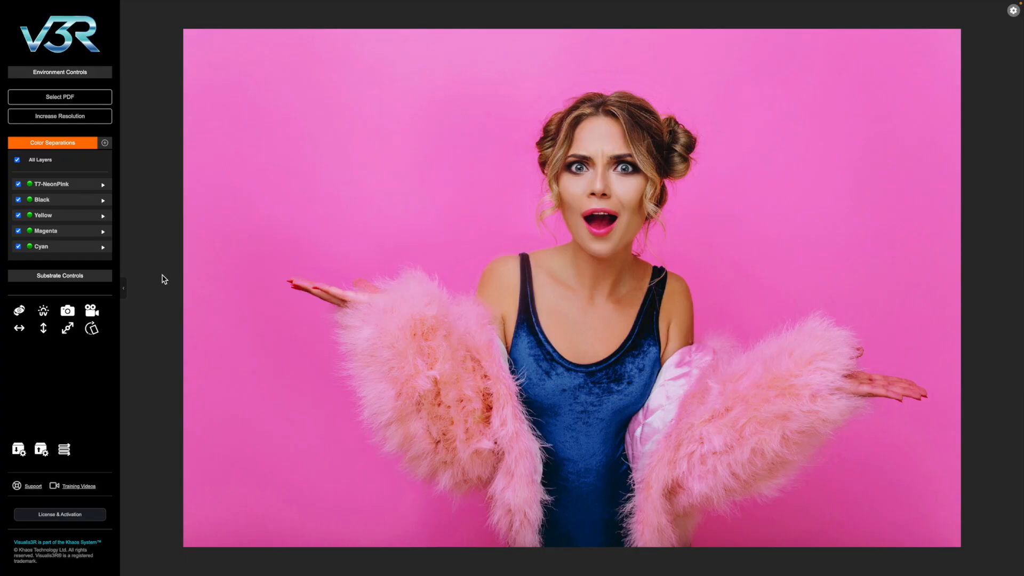